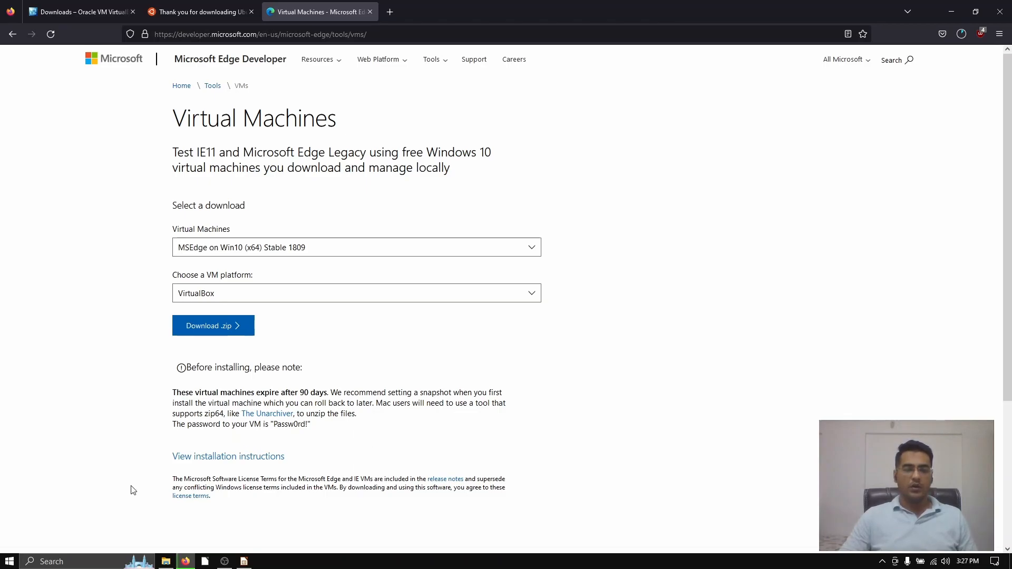
Step: Open the Downloads folder on Storage Drive (D:) and launch the VirtualBox-7.0.4-154605-Win installer
{"action": "left_click", "coordinate": [166, 562]}
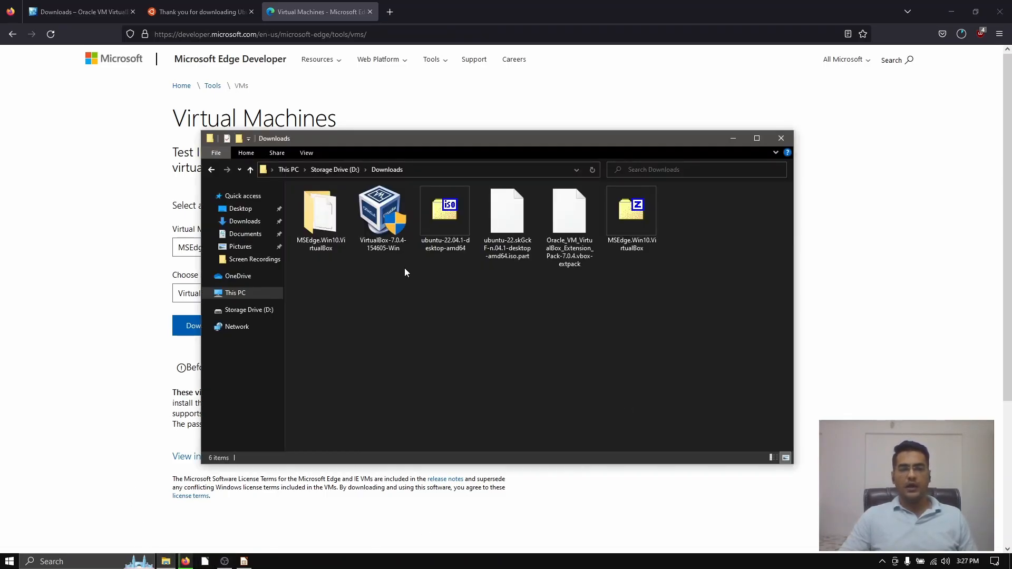
{"action": "left_click", "coordinate": [383, 216]}
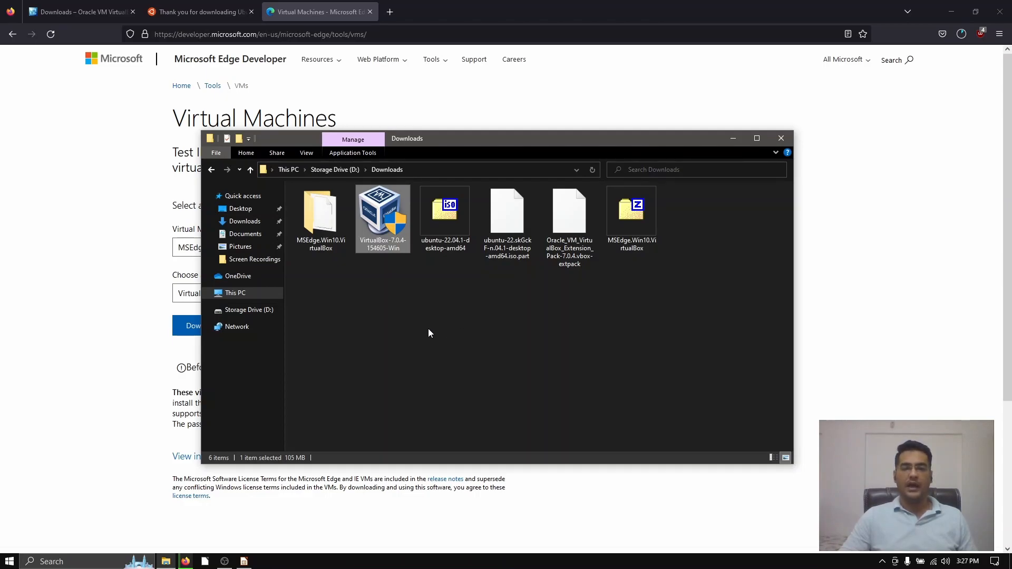
{"action": "left_click", "coordinate": [951, 12]}
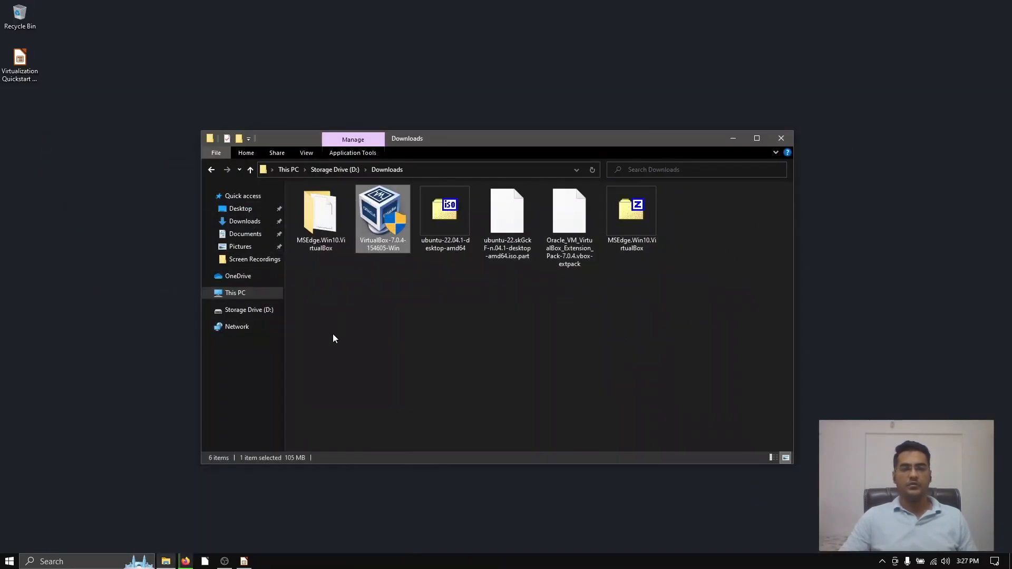
{"action": "double_click", "coordinate": [383, 242]}
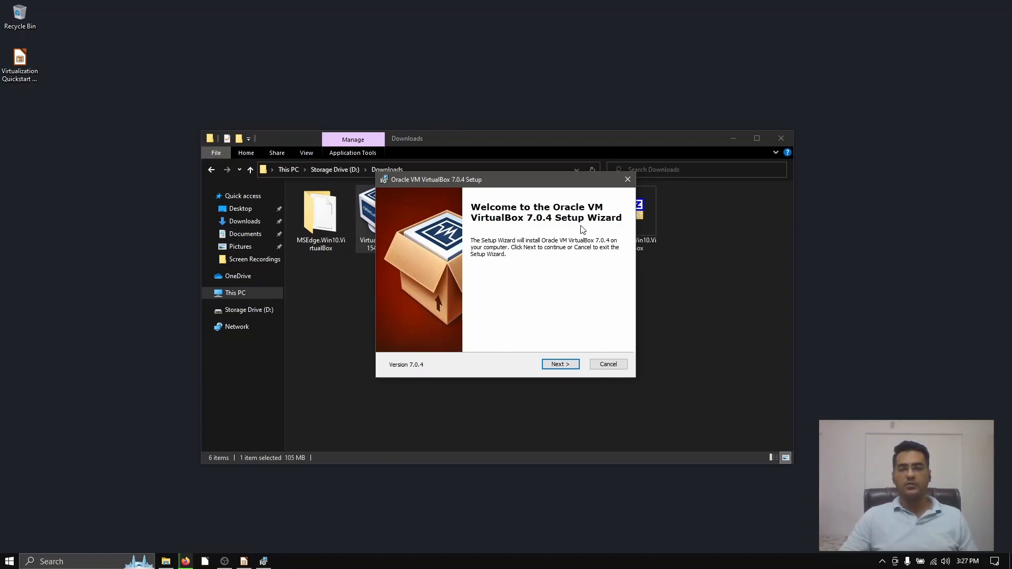
Step: Install Oracle VM VirtualBox 7.0.4 with the default features and location, accepting the network interruption and starting the program at the end
{"action": "left_click", "coordinate": [560, 365]}
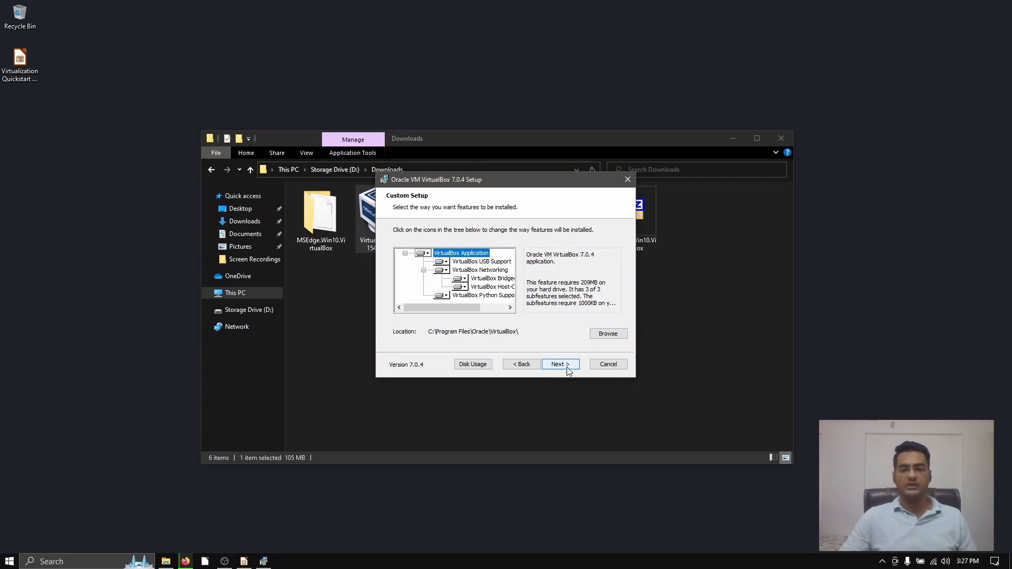
{"action": "left_click", "coordinate": [560, 364]}
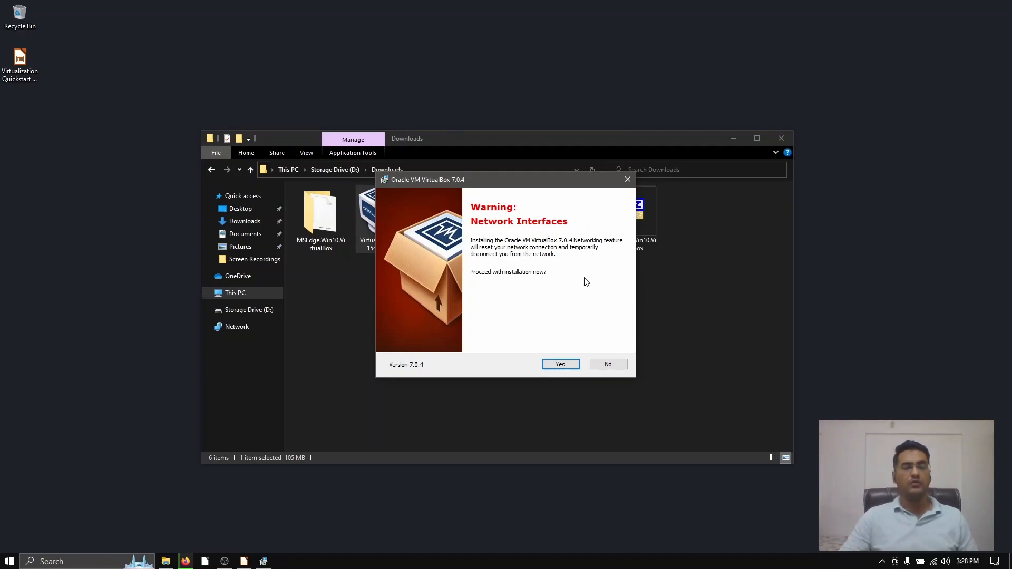
{"action": "left_click", "coordinate": [572, 370]}
{"action": "left_click", "coordinate": [572, 370]}
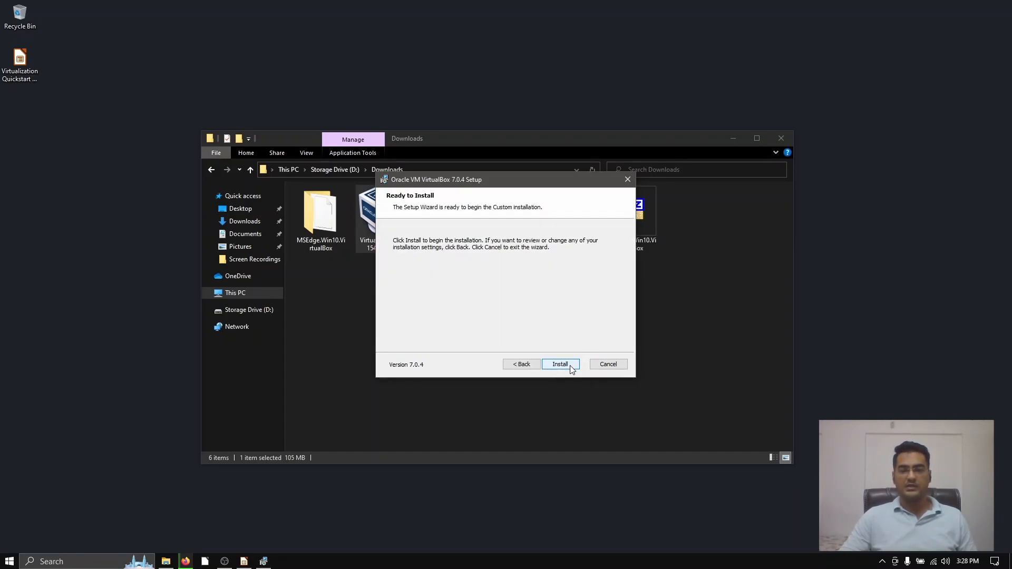
{"action": "left_click", "coordinate": [560, 364]}
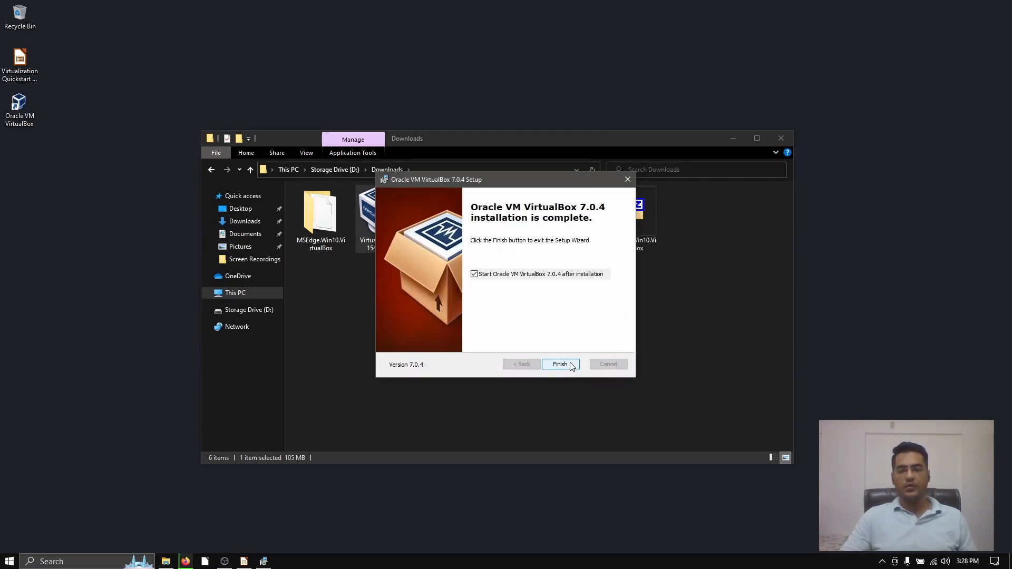
{"action": "left_click", "coordinate": [560, 364]}
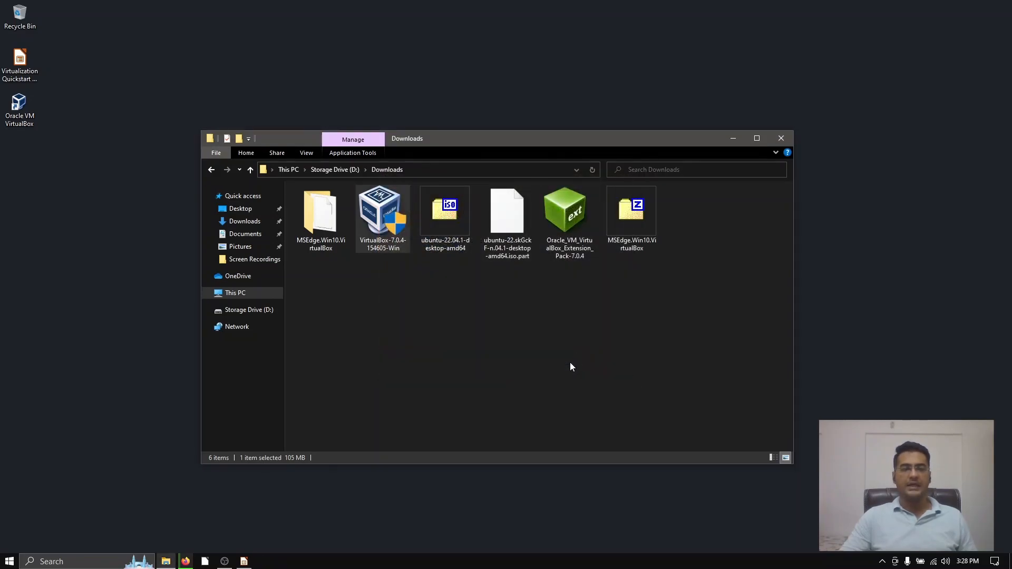
Step: Minimize the file window, maximize VirtualBox Manager and show its Extensions tool
{"action": "left_click", "coordinate": [734, 139]}
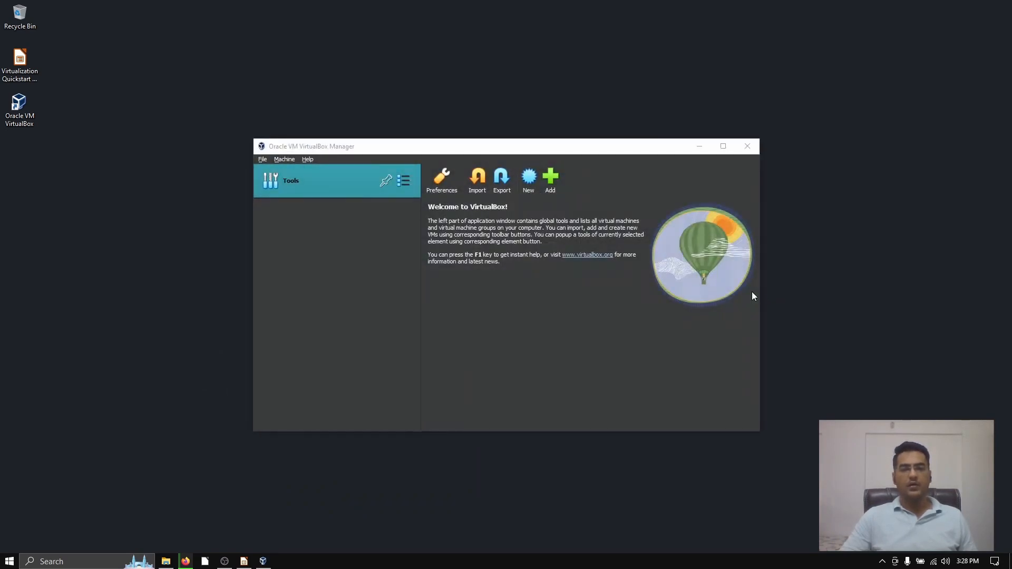
{"action": "left_click", "coordinate": [724, 146]}
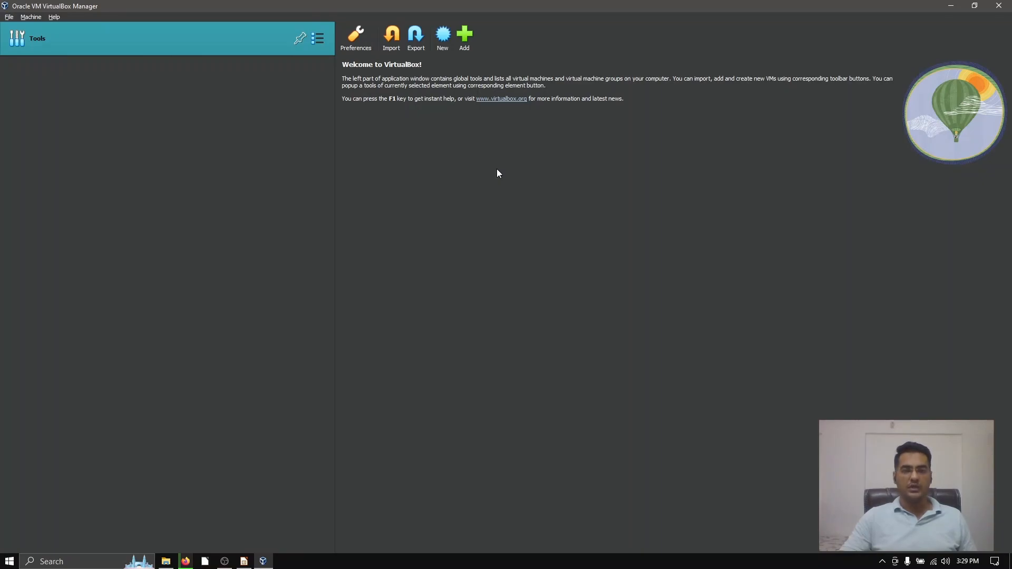
{"action": "left_click", "coordinate": [319, 41]}
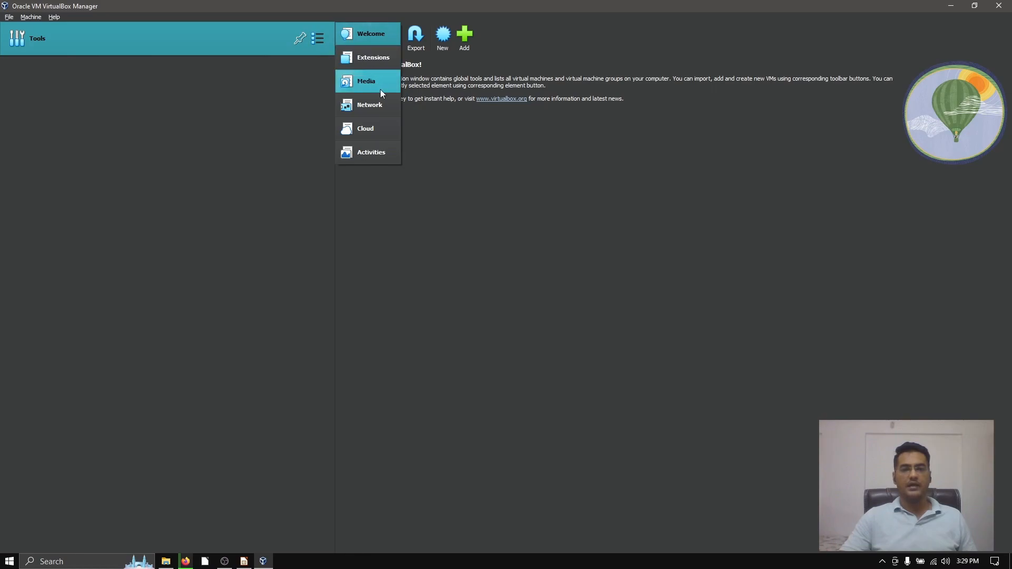
{"action": "left_click", "coordinate": [382, 64]}
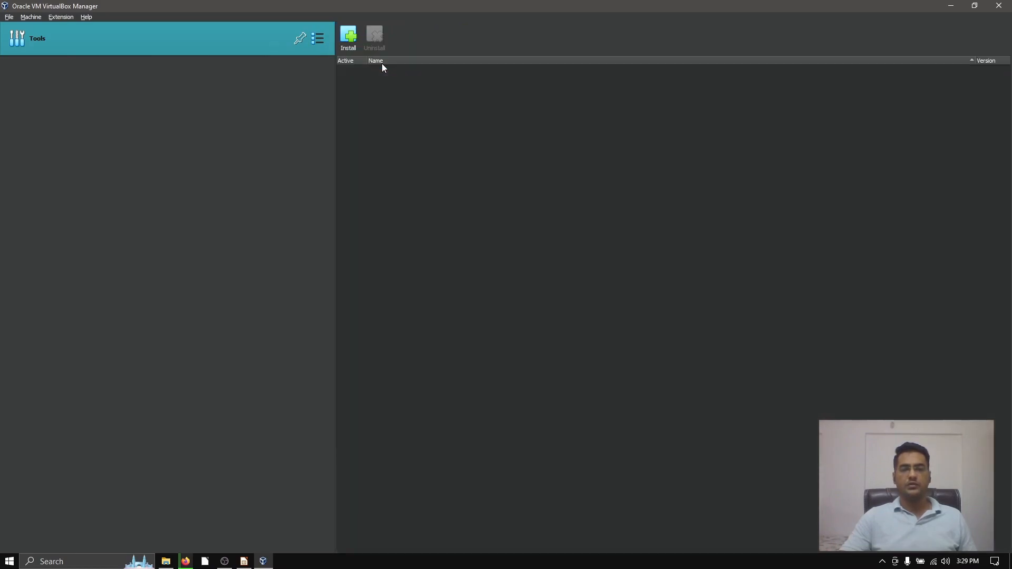
Step: Choose Oracle_VM_VirtualBox_Extension_Pack-7.0.4 from the Downloads folder on Storage Drive (D:) as the extension package to install
{"action": "left_click", "coordinate": [353, 49]}
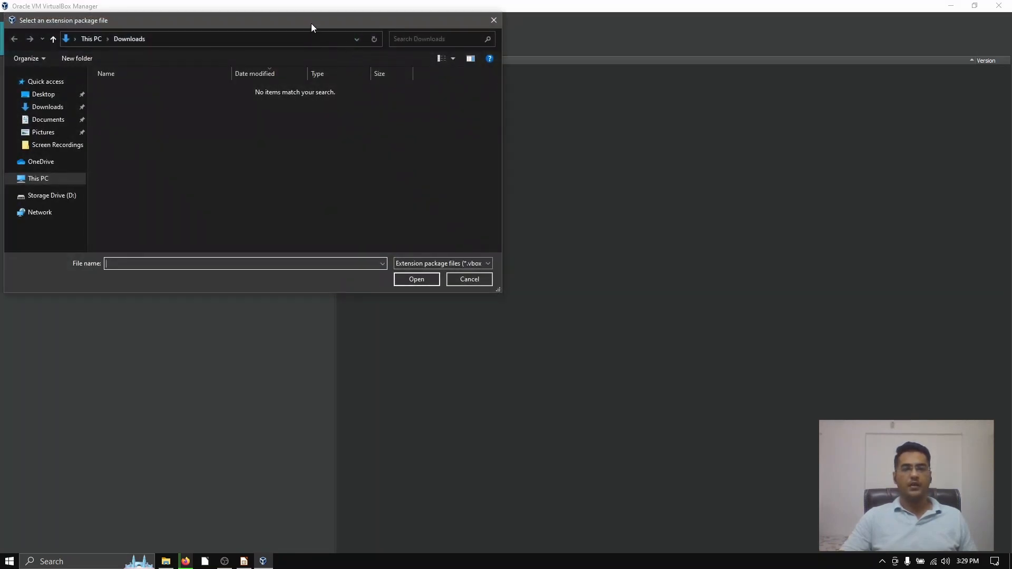
{"action": "left_click_drag", "start_coordinate": [312, 24], "coordinate": [507, 98]}
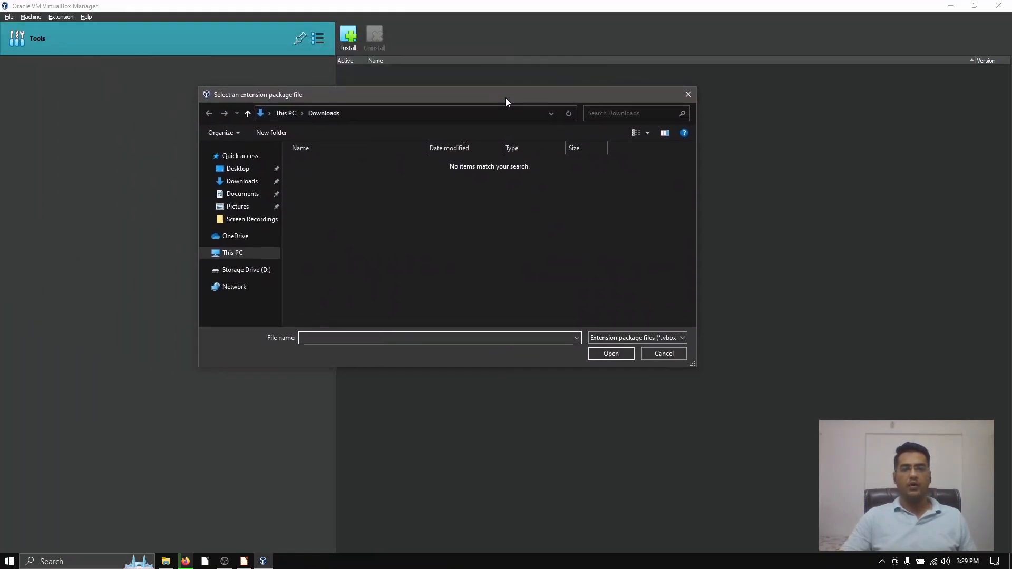
{"action": "left_click", "coordinate": [261, 271]}
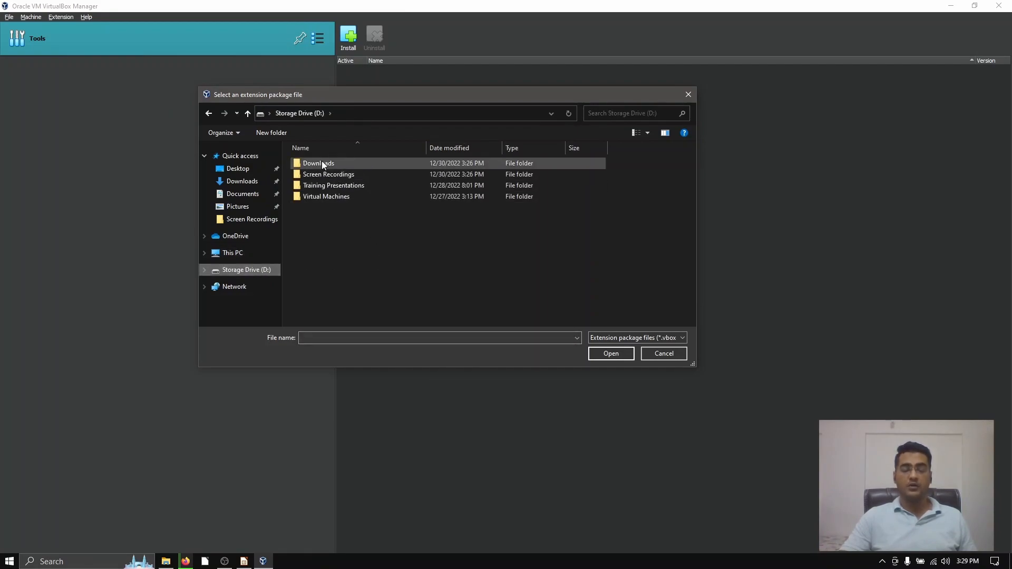
{"action": "double_click", "coordinate": [322, 163]}
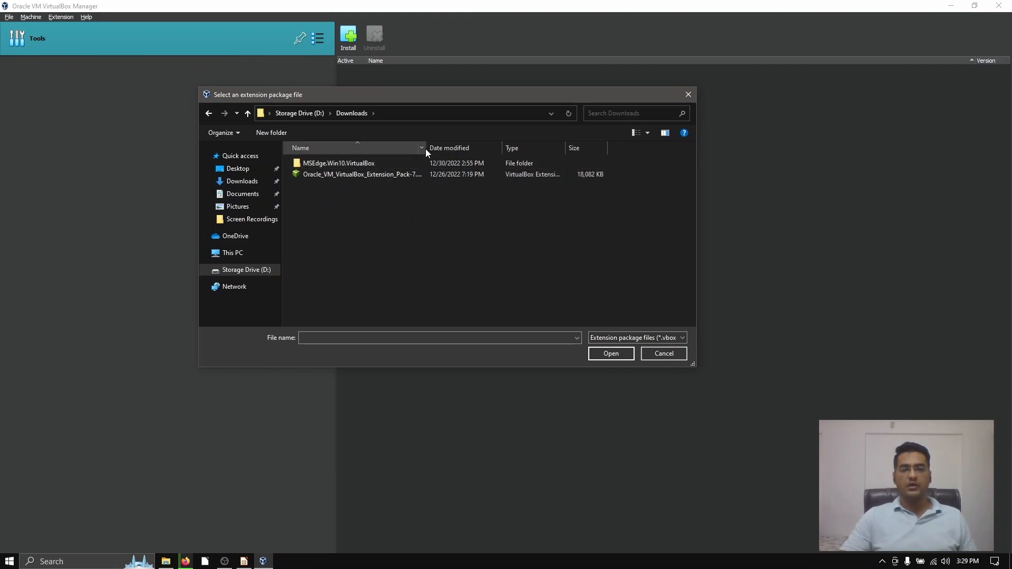
{"action": "left_click_drag", "start_coordinate": [428, 150], "coordinate": [431, 150]}
{"action": "left_click", "coordinate": [343, 175]}
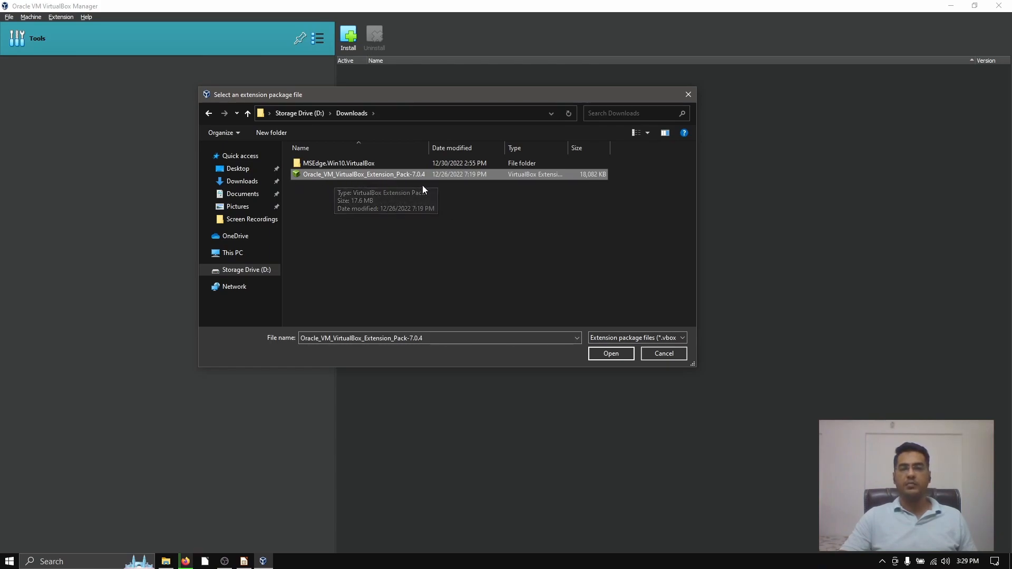
{"action": "left_click", "coordinate": [621, 357]}
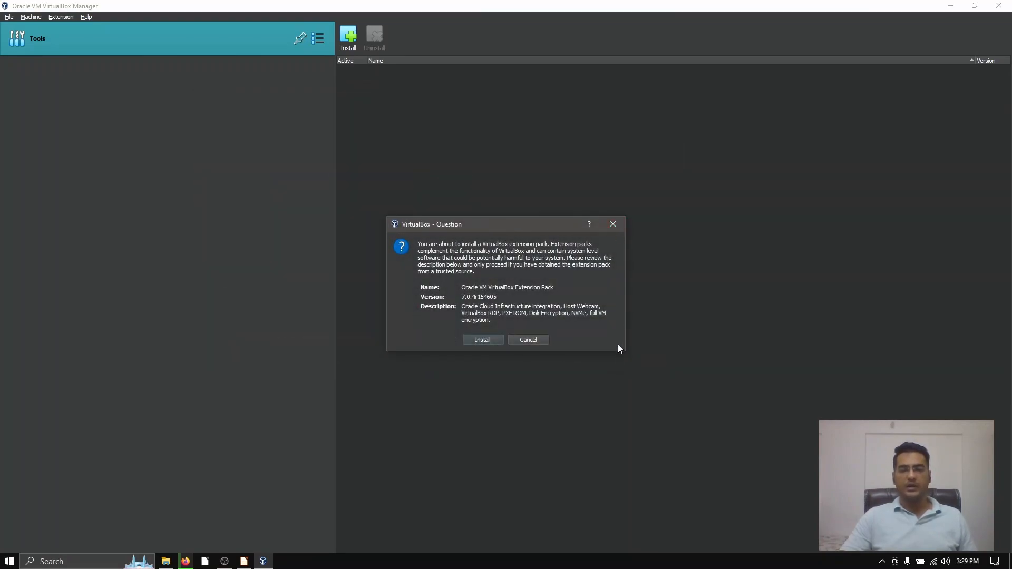
Step: Confirm installing the Oracle VM VirtualBox Extension Pack and agree to its full license text
{"action": "left_click", "coordinate": [471, 342]}
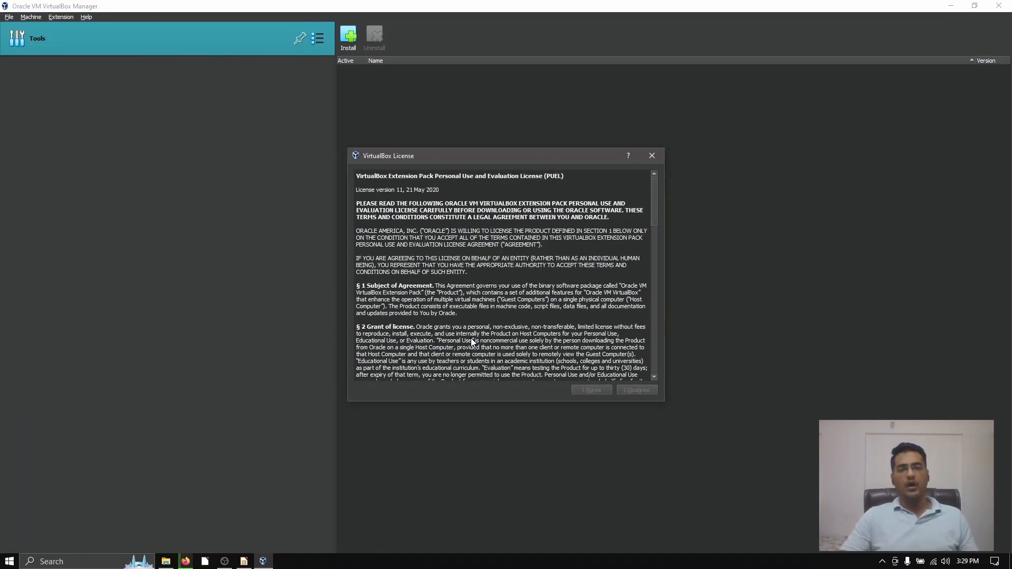
{"action": "left_click_drag", "start_coordinate": [654, 197], "coordinate": [659, 362]}
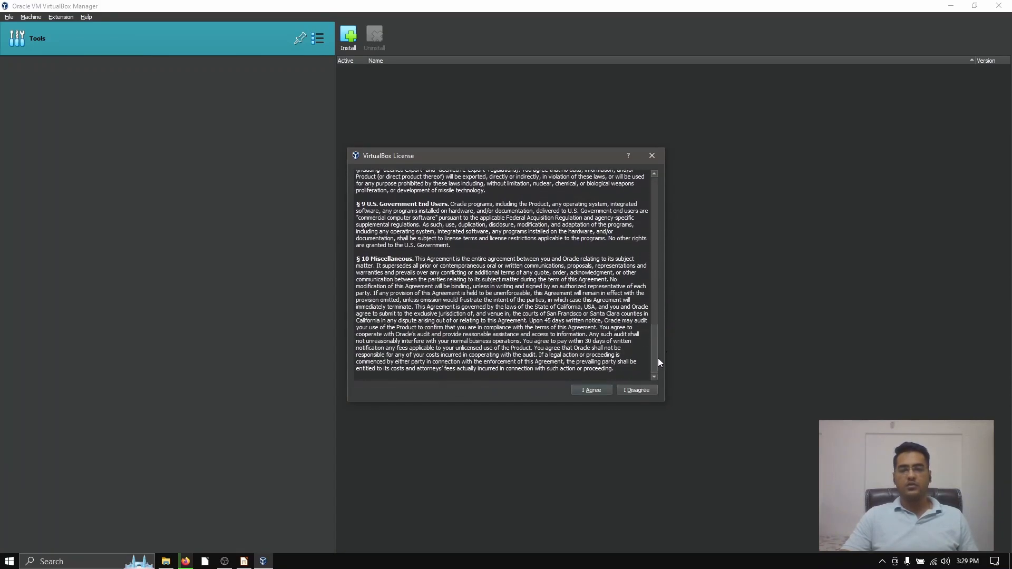
{"action": "left_click", "coordinate": [593, 391]}
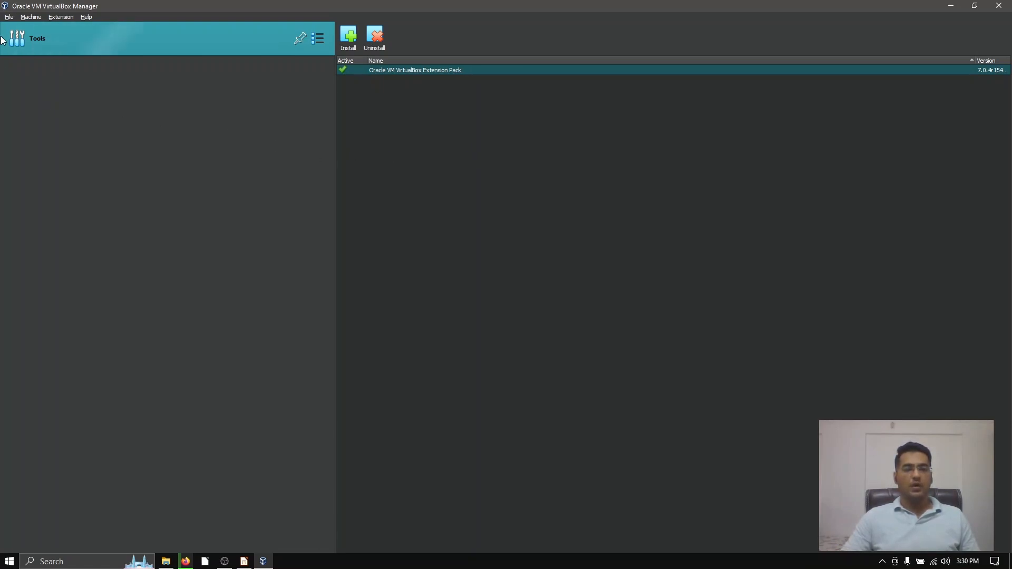
Step: Return to the Welcome page and start a new virtual machine named Ubuntu Linux
{"action": "left_click", "coordinate": [311, 42]}
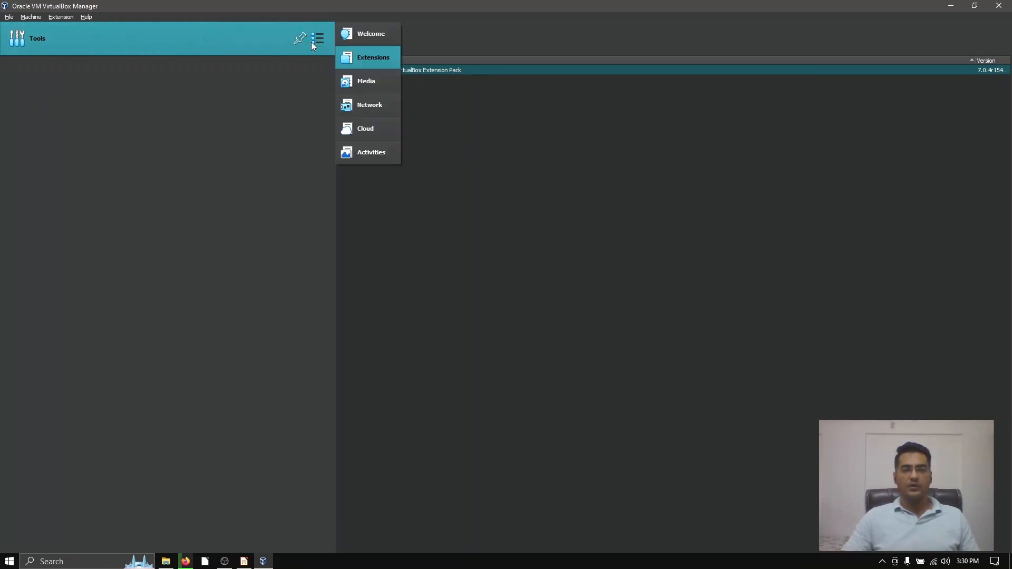
{"action": "left_click", "coordinate": [388, 34]}
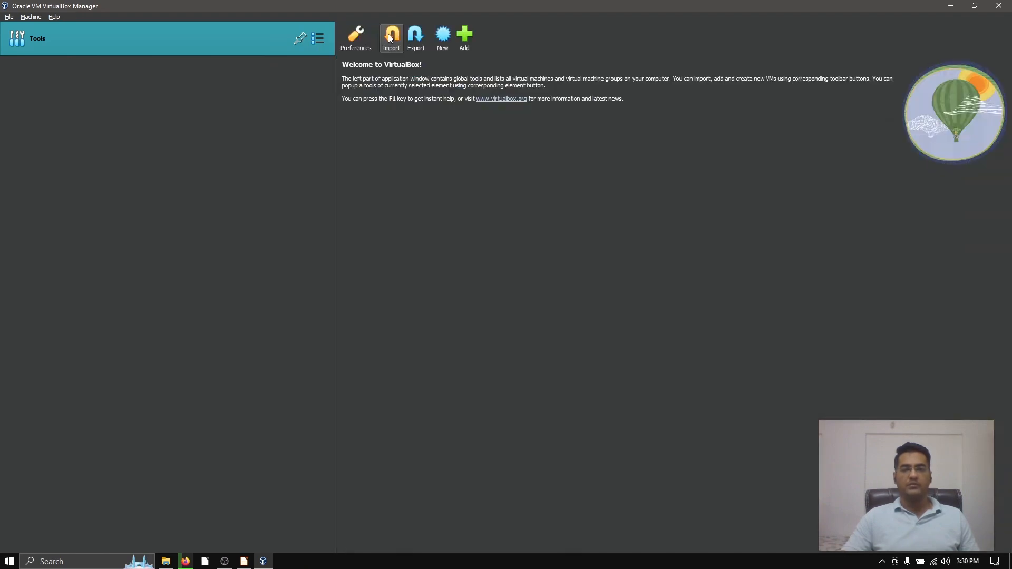
{"action": "left_click", "coordinate": [447, 49]}
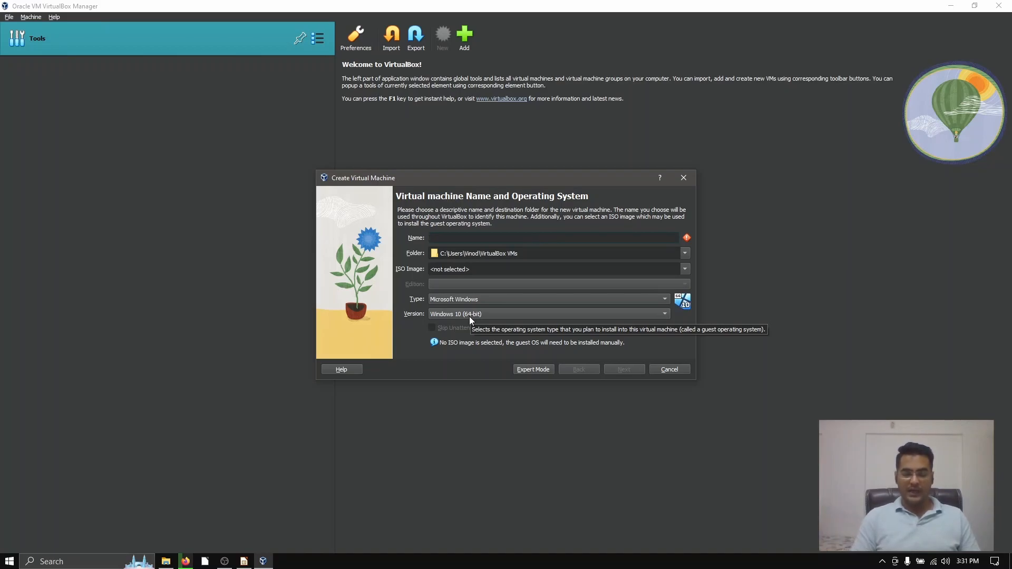
{"action": "type", "text": "Ubunt"}
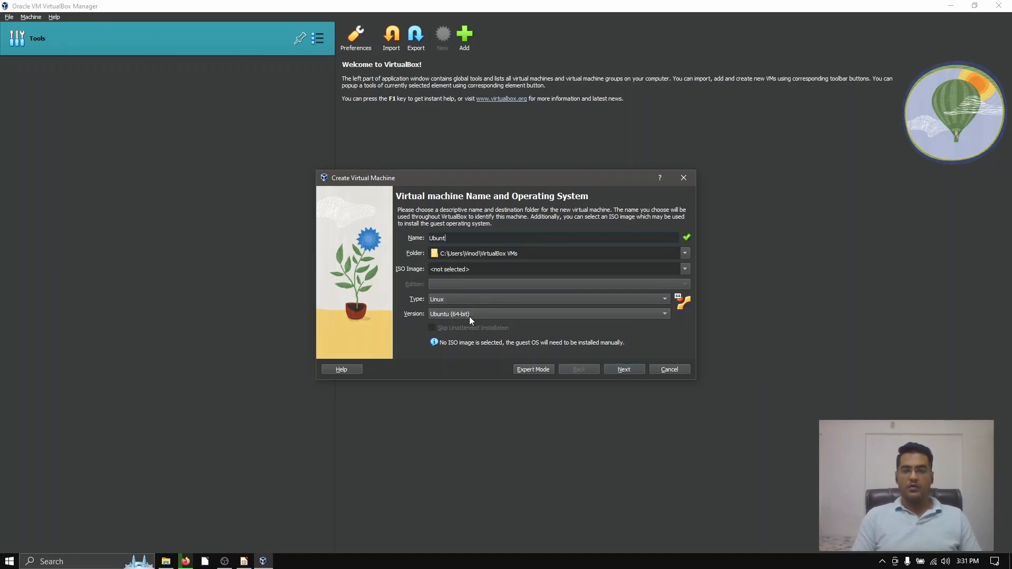
{"action": "type", "text": "u Linux"}
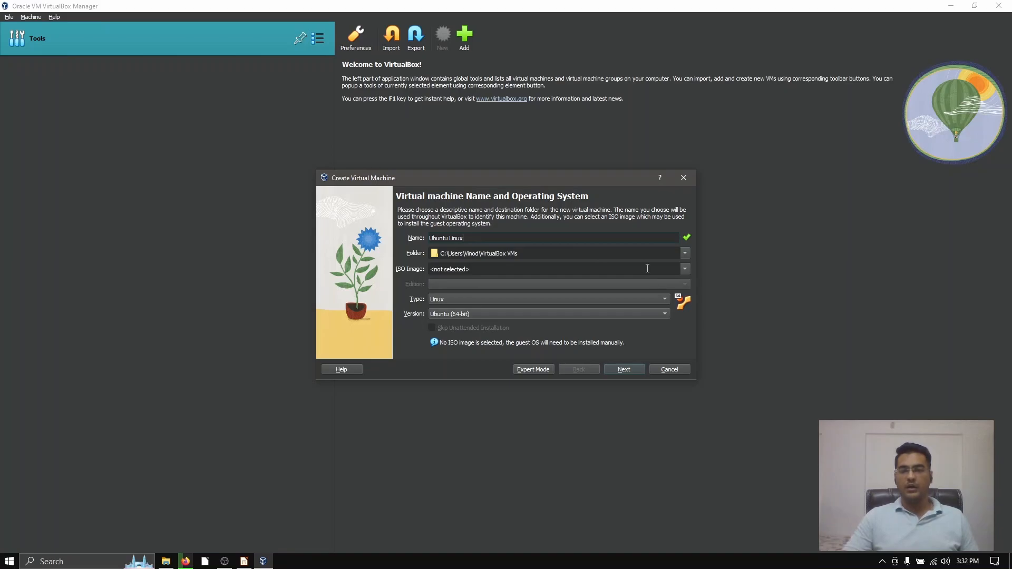
Step: Select ubuntu-22.04.1-desktop-amd64 from the Downloads folder on Storage Drive (D:) as the machine's ISO image
{"action": "left_click", "coordinate": [685, 269]}
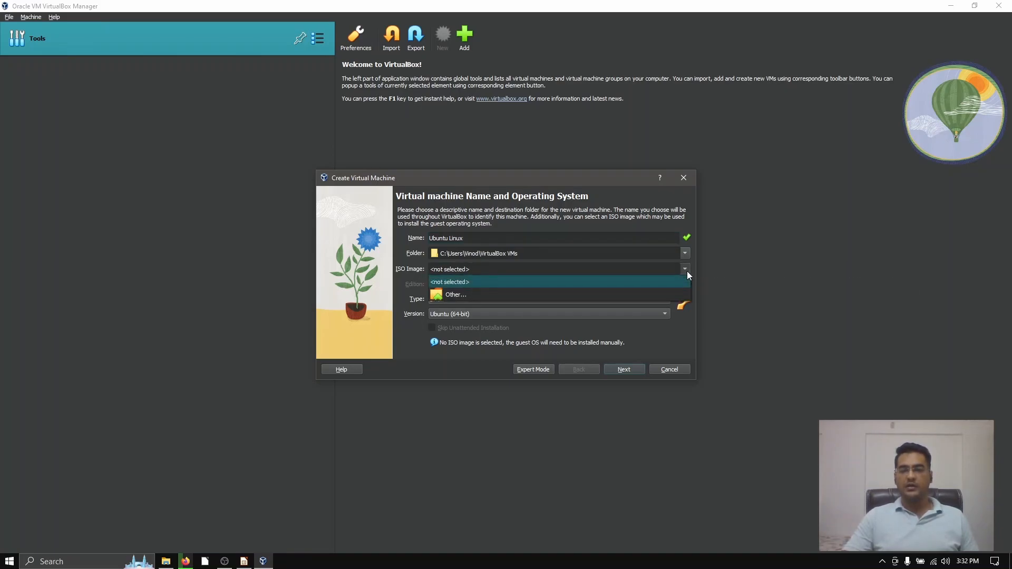
{"action": "left_click", "coordinate": [479, 294]}
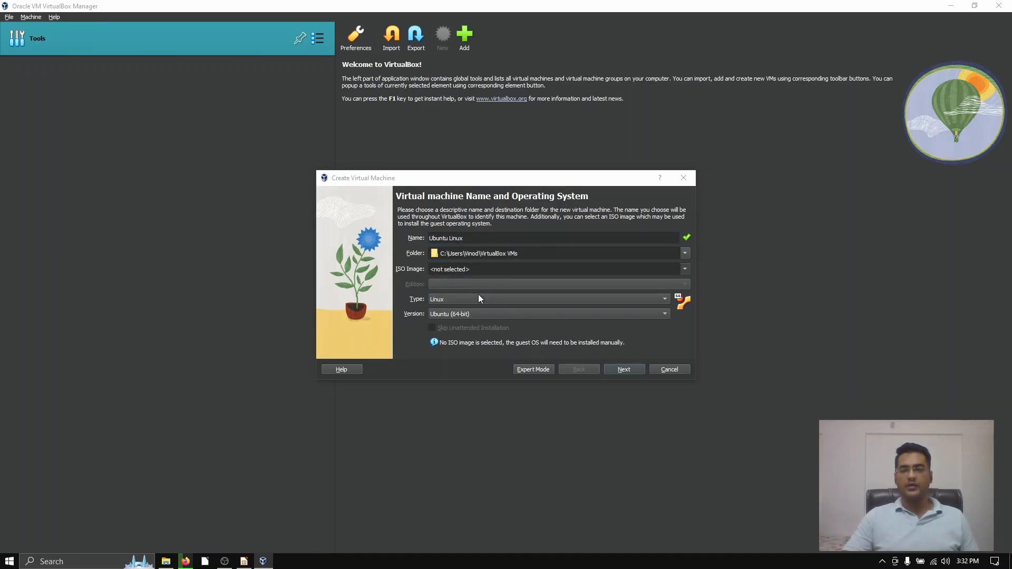
{"action": "left_click", "coordinate": [376, 374]}
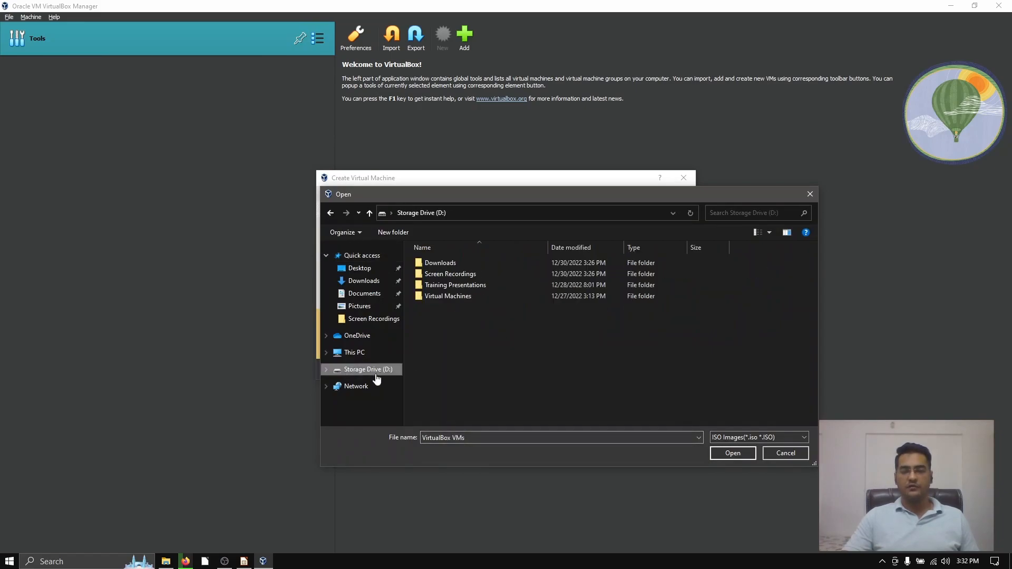
{"action": "double_click", "coordinate": [463, 264]}
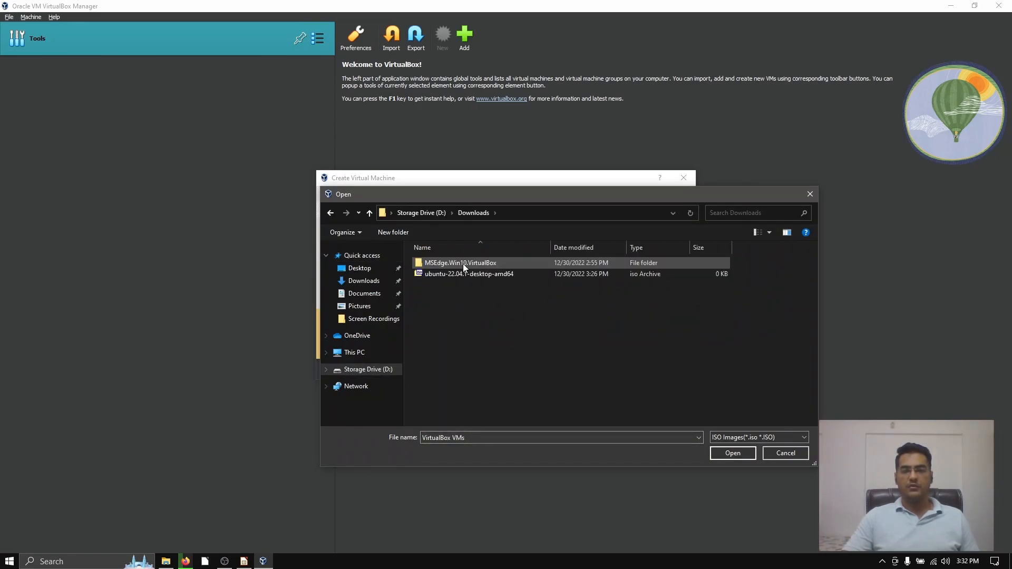
{"action": "left_click", "coordinate": [476, 275]}
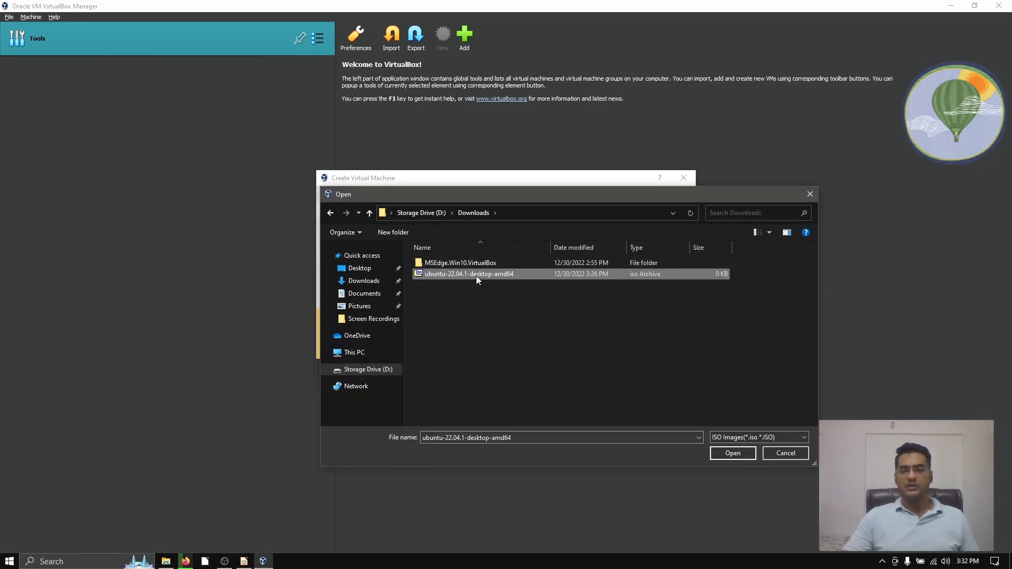
{"action": "left_click", "coordinate": [734, 455]}
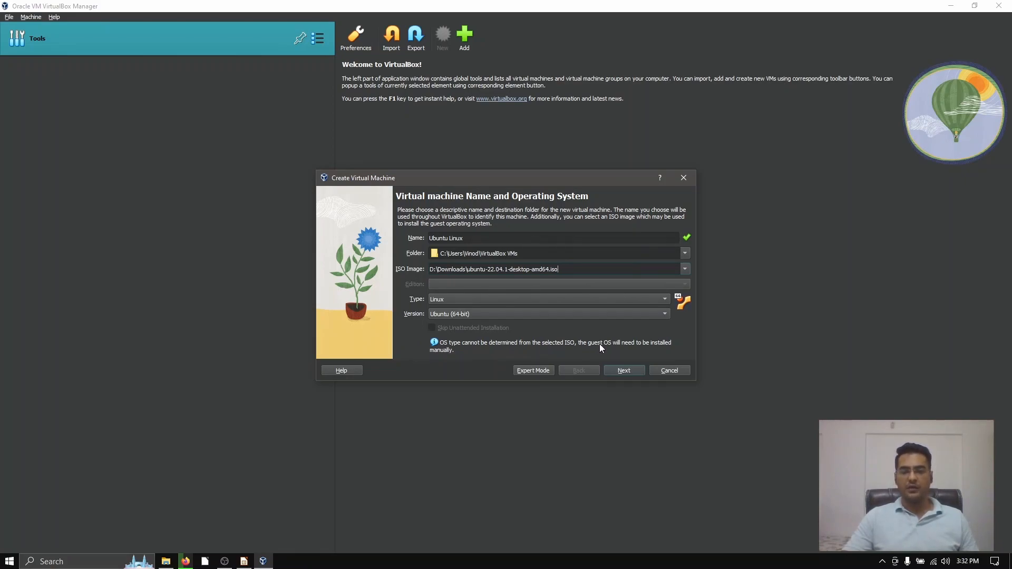
Step: Create the virtual machine with the default 2048 MB memory and 1 CPU and a new 40 GB virtual hard disk
{"action": "left_click", "coordinate": [624, 371]}
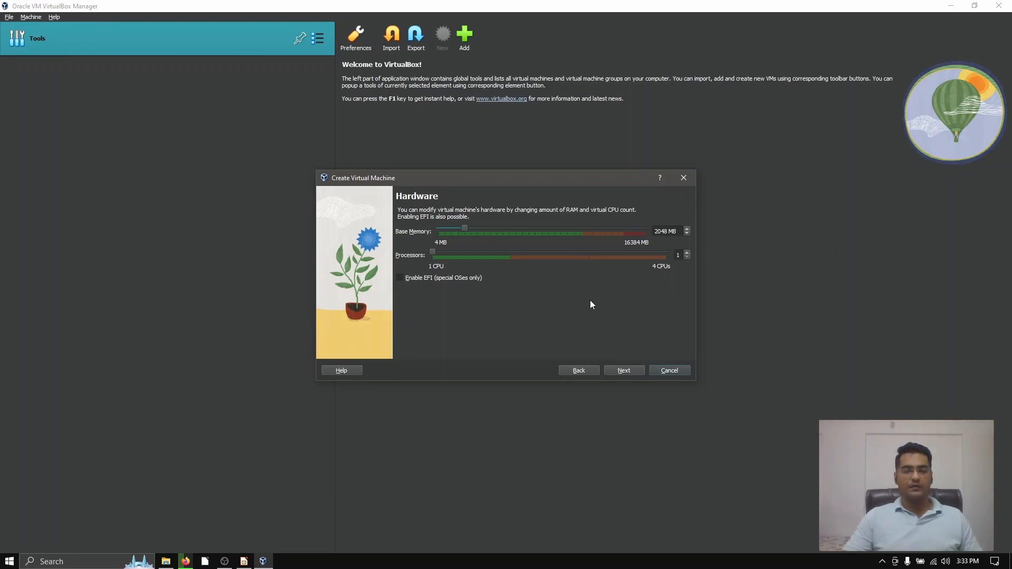
{"action": "left_click", "coordinate": [624, 370]}
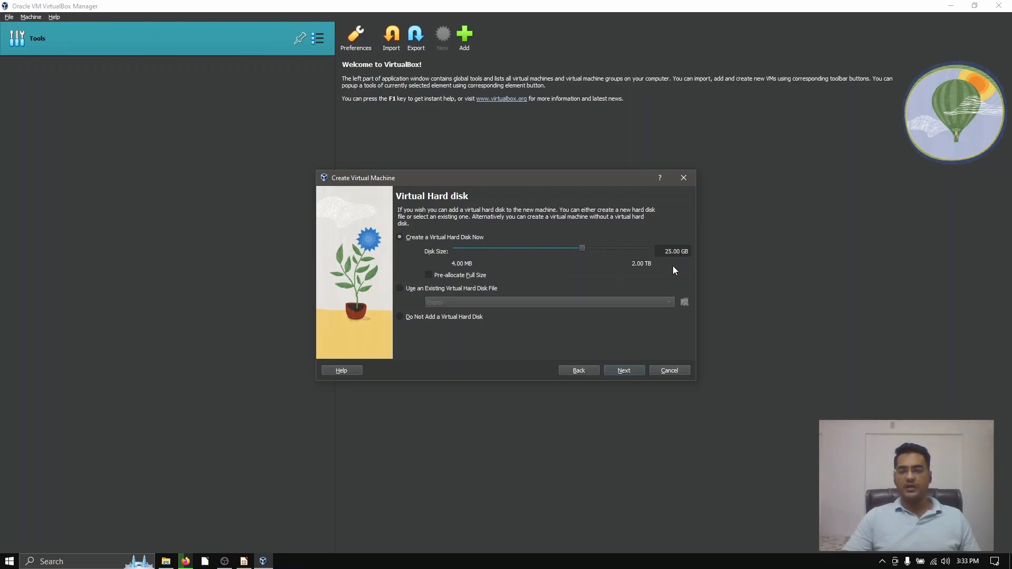
{"action": "double_click", "coordinate": [671, 252]}
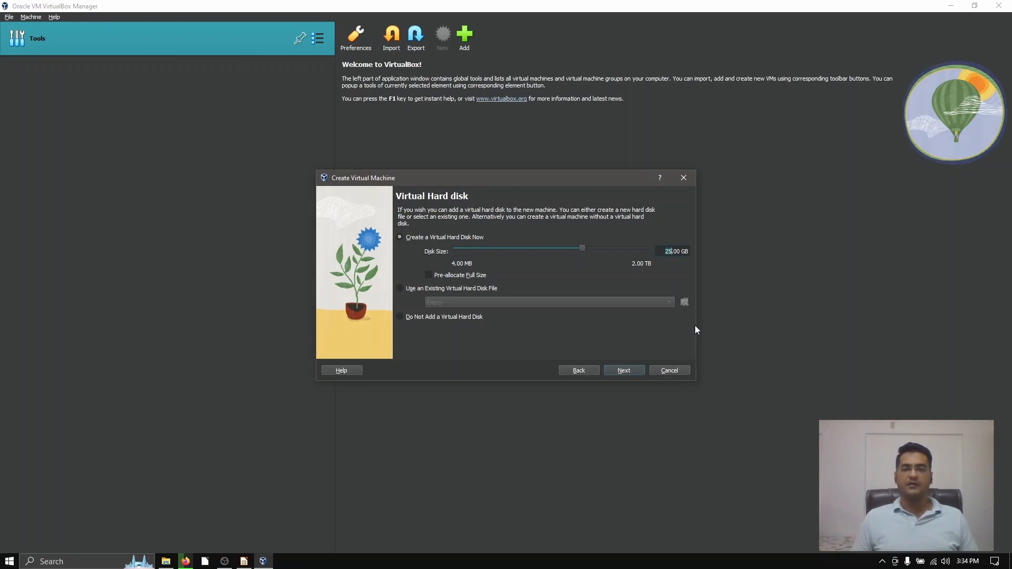
{"action": "type", "text": "40"}
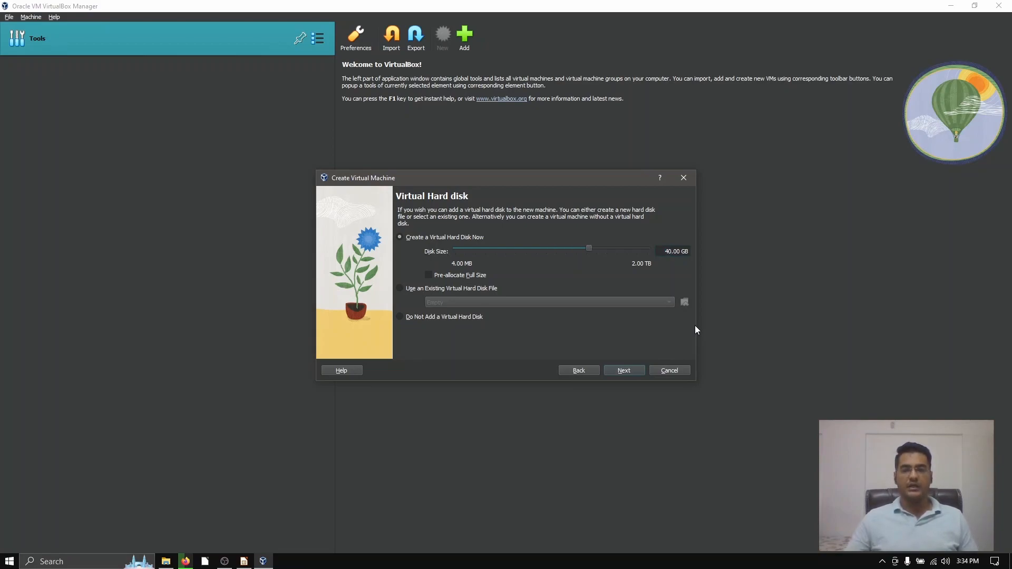
{"action": "left_click", "coordinate": [622, 371]}
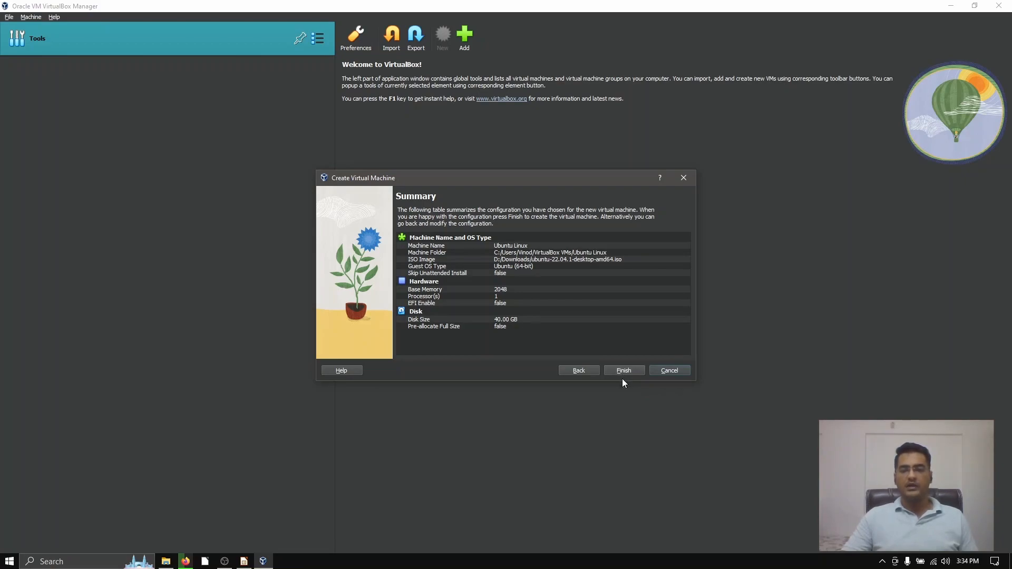
{"action": "left_click", "coordinate": [631, 371]}
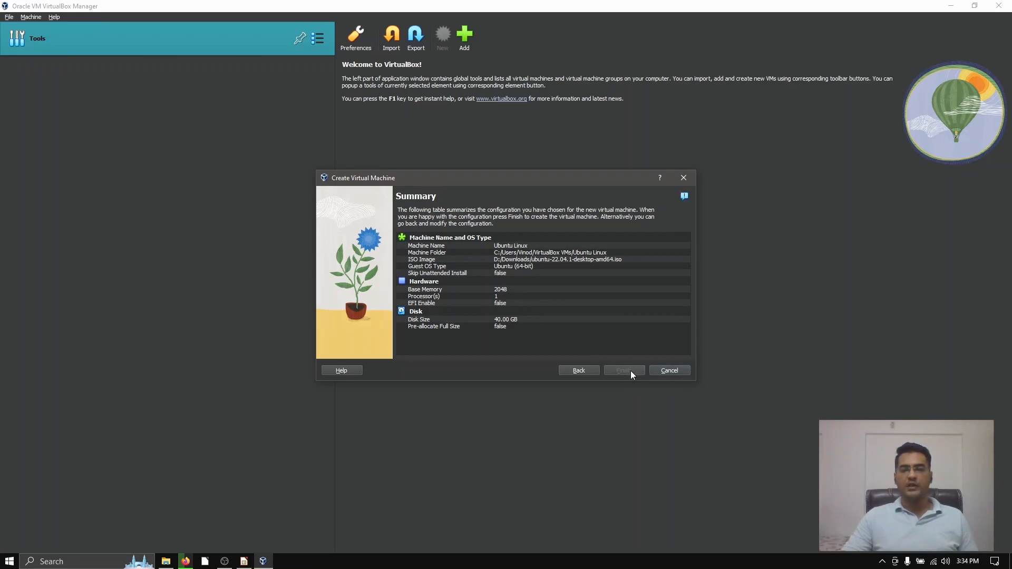